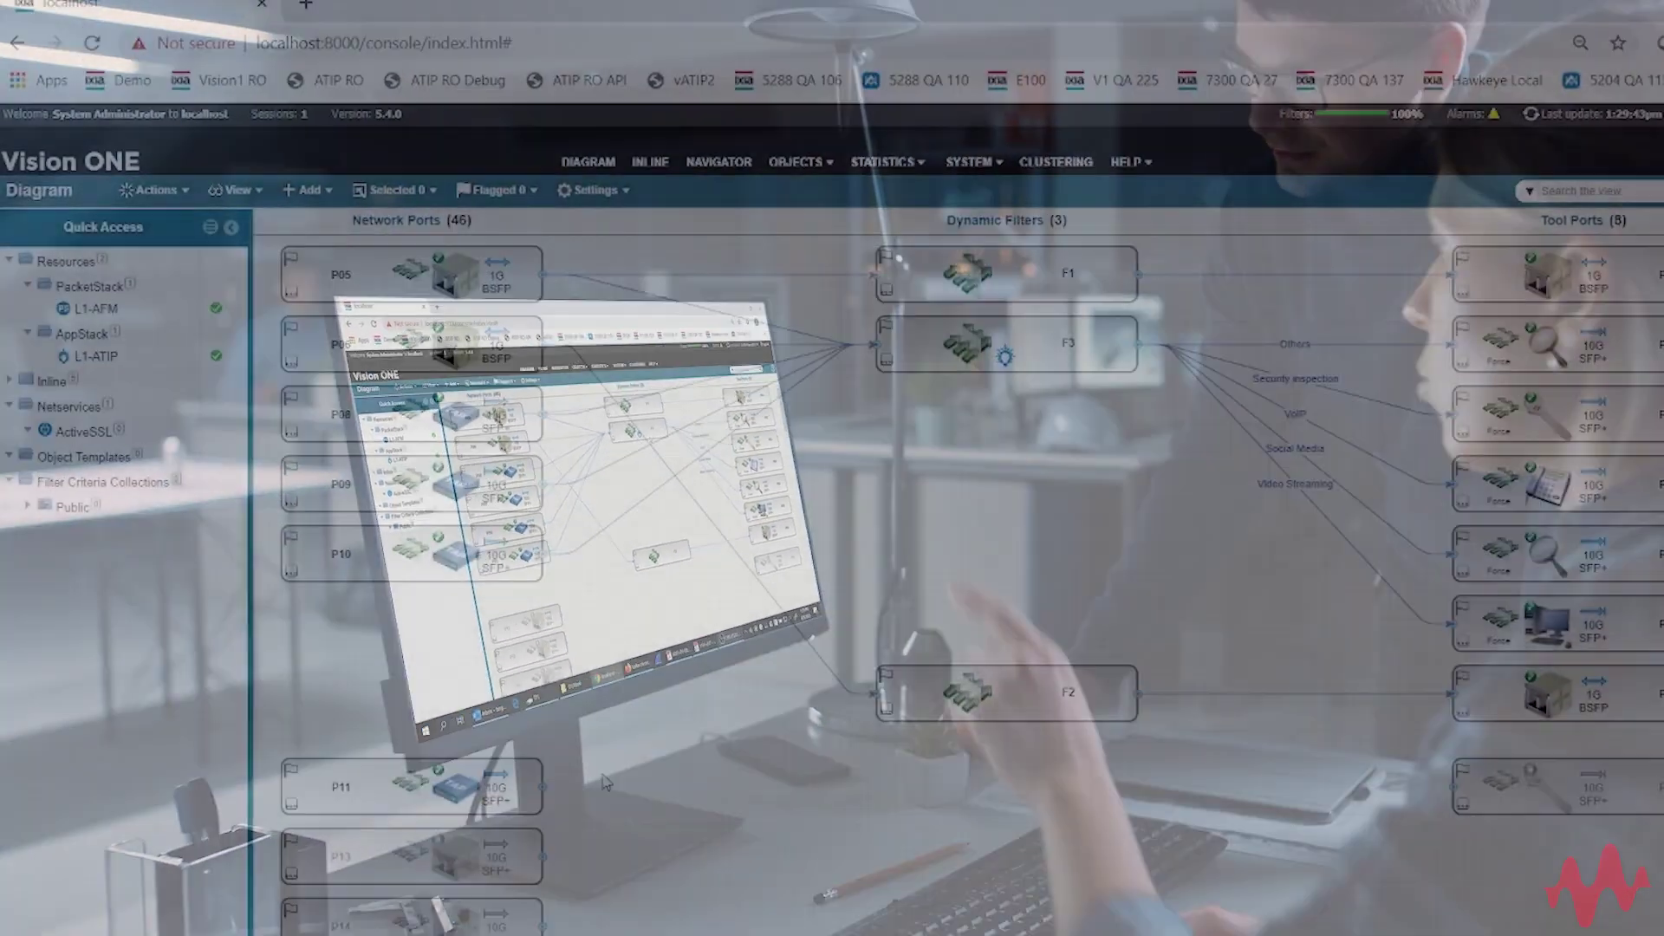
Step: Drag a lower network port's connector onto dynamic filter F3's input to draw a link
drag(602, 782, 1126, 396)
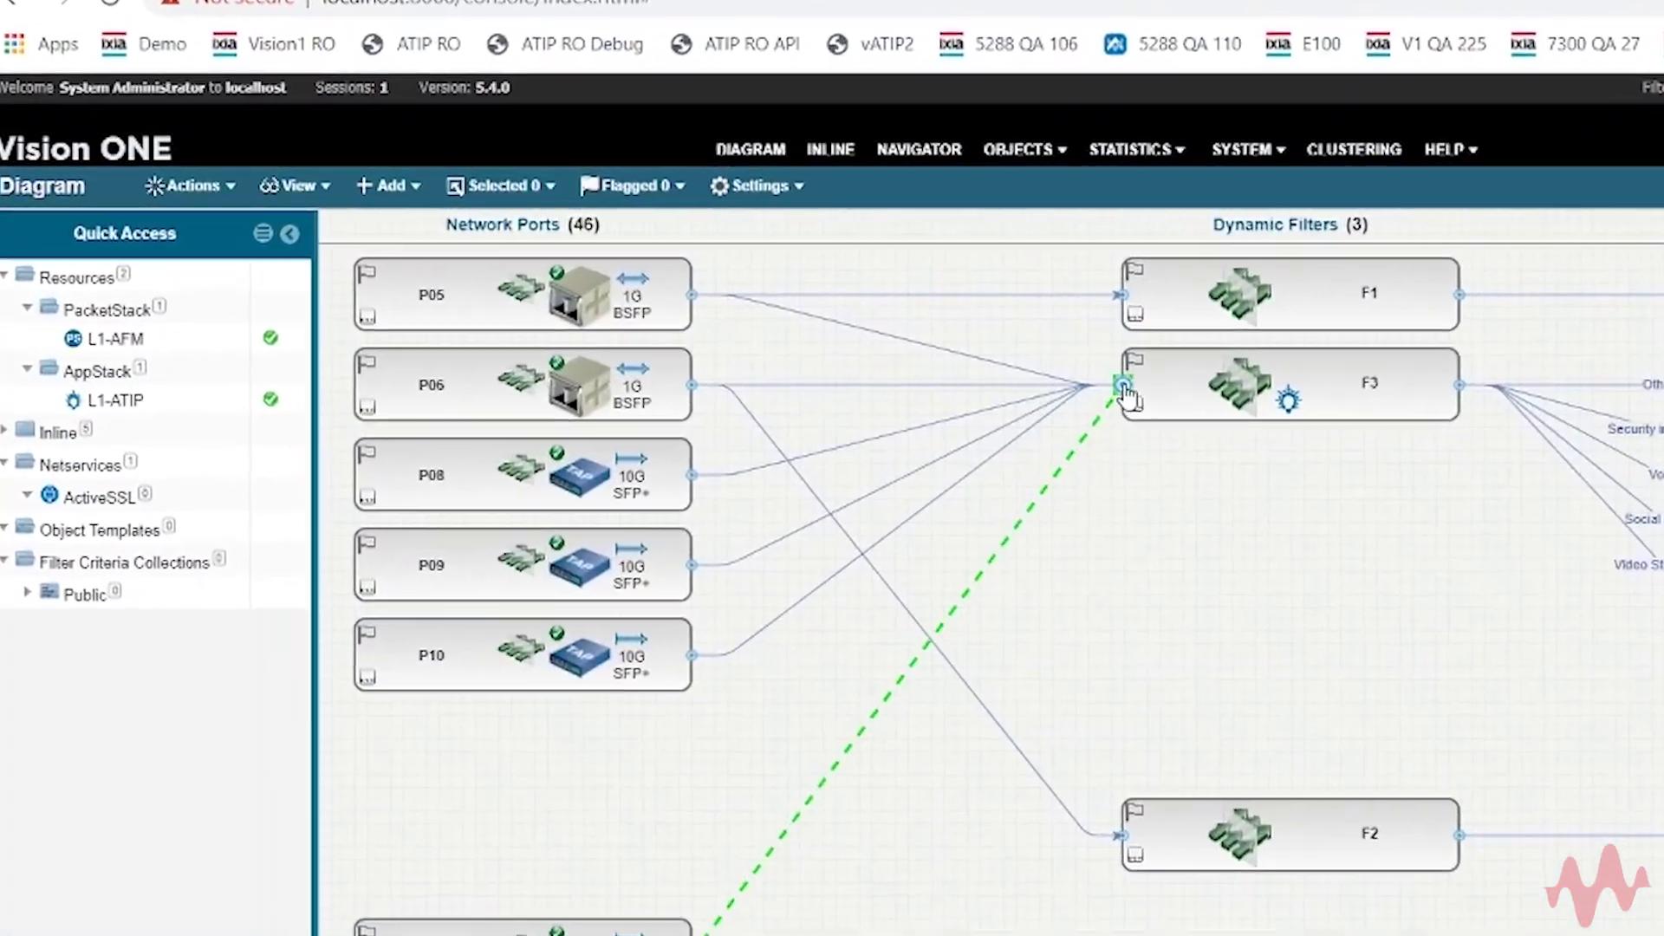